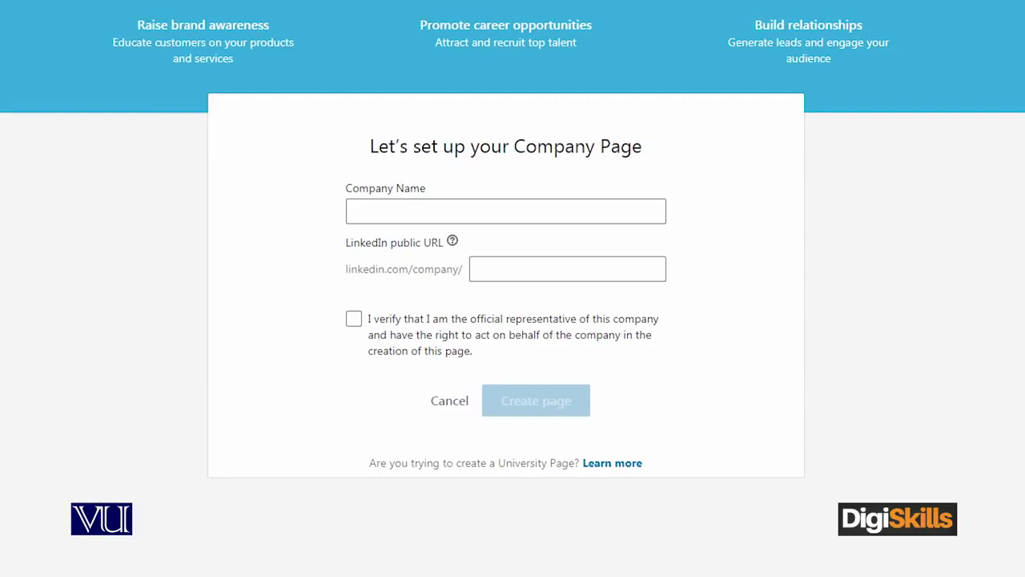
# Step: Create a company page named "Yasir Ki Company", verify being its official representative, and get started from the welcome message
pyautogui.click(505, 215)
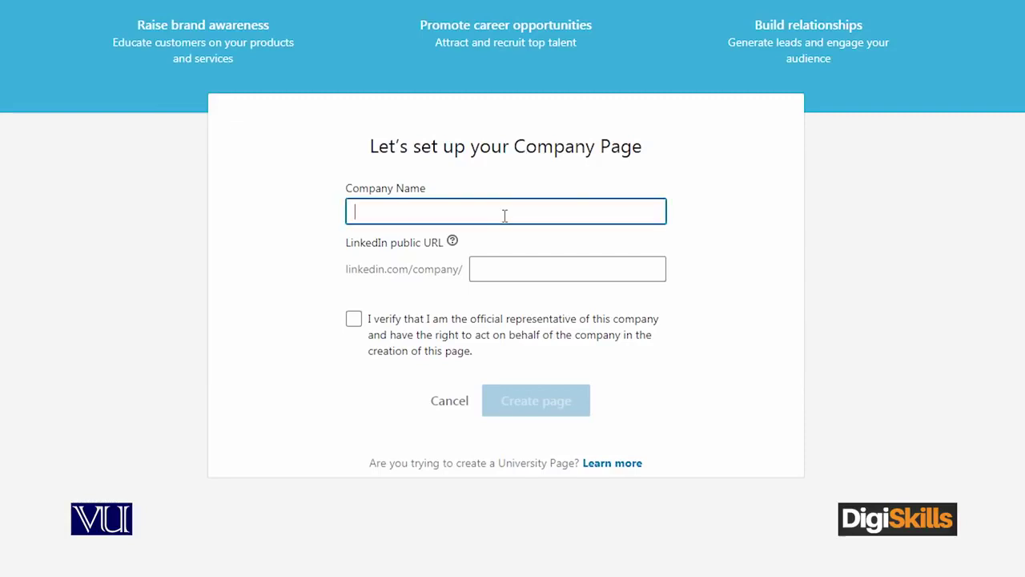
pyautogui.write('Yasir')
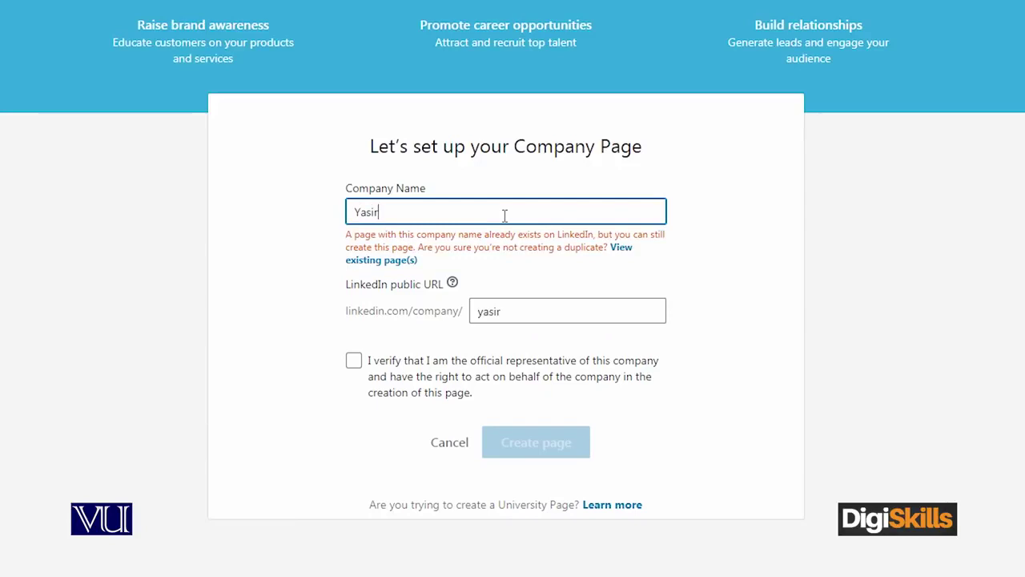
pyautogui.write(' Ki Company')
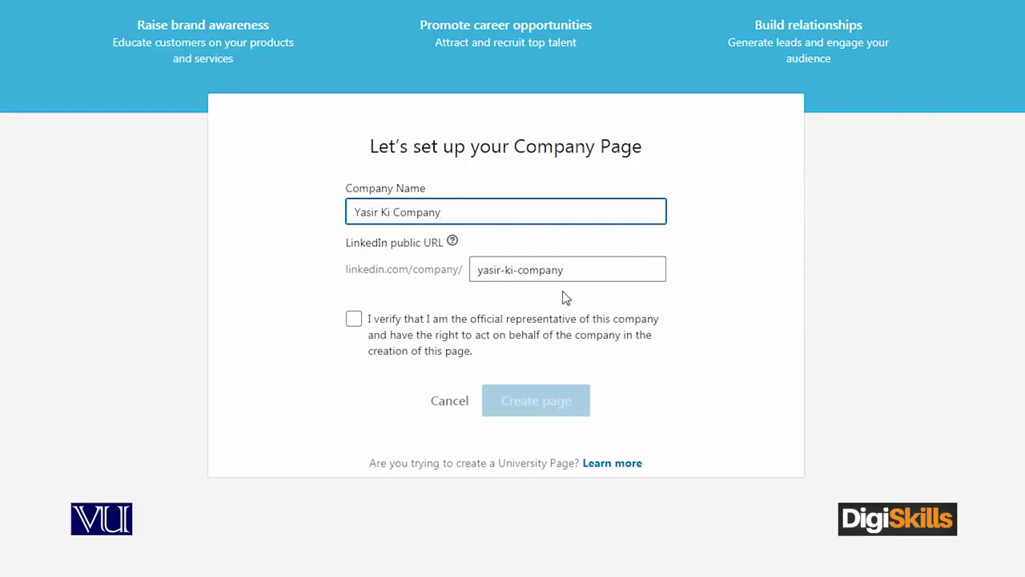
pyautogui.click(353, 319)
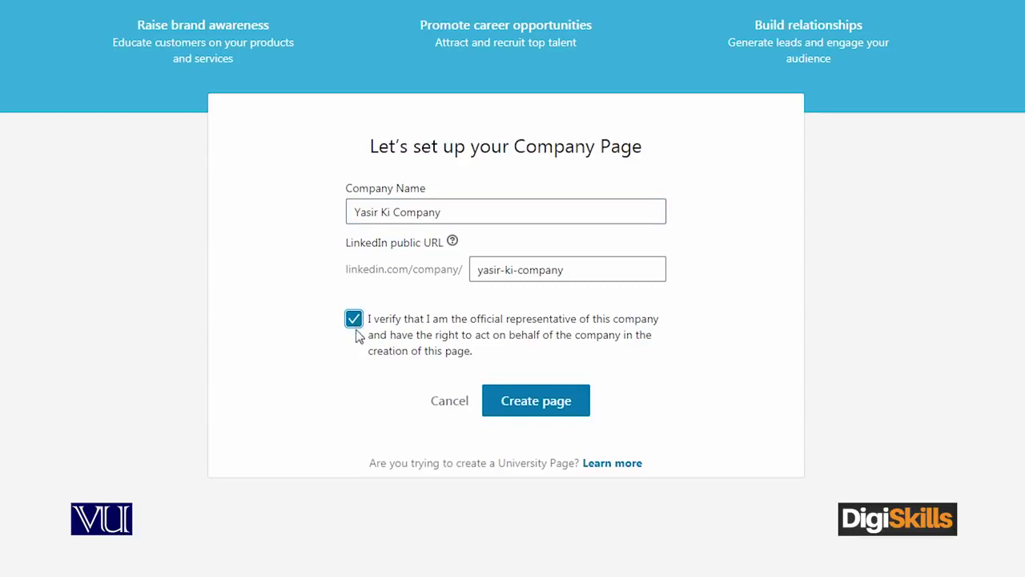
pyautogui.click(534, 409)
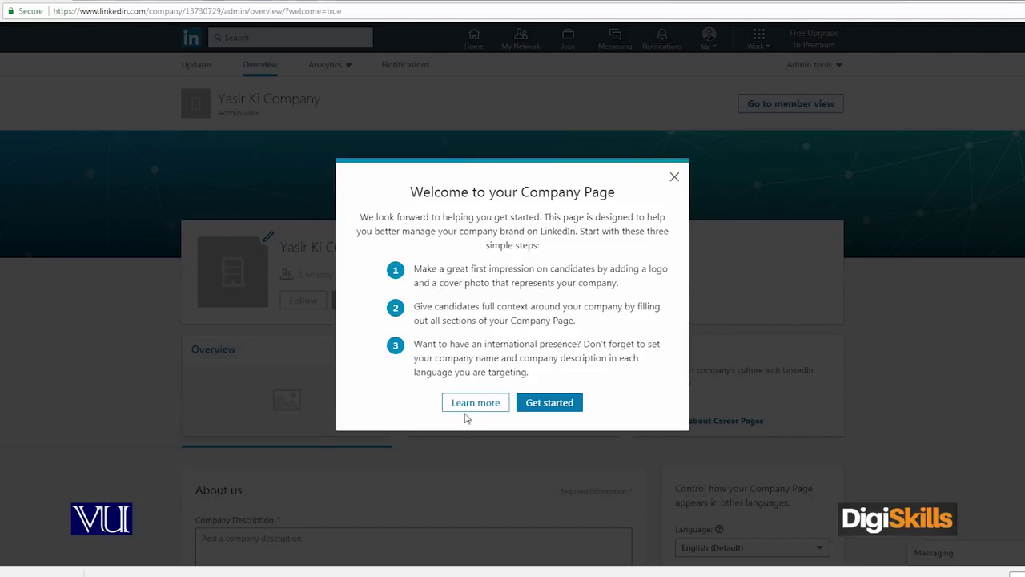
pyautogui.click(540, 403)
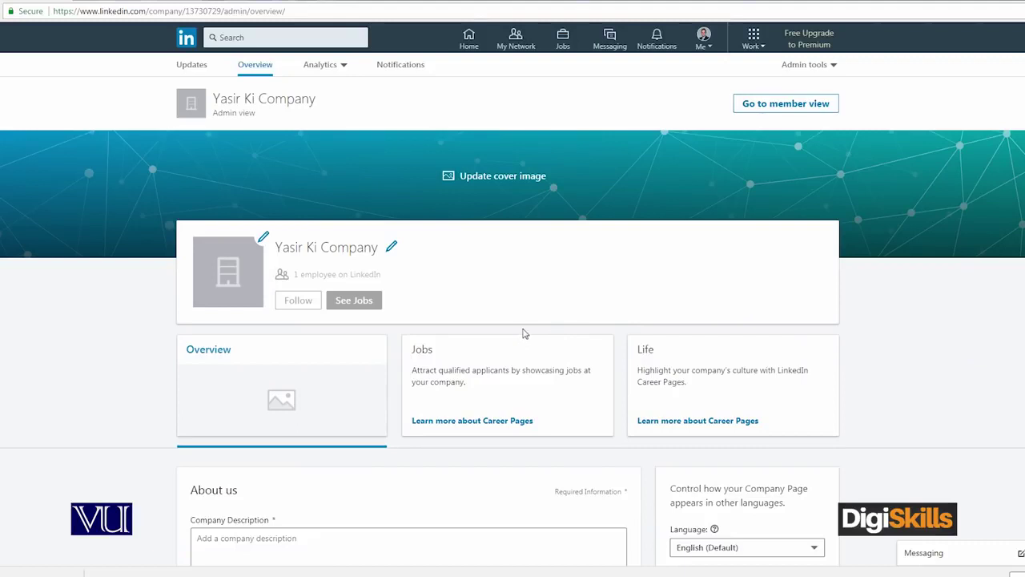
# Step: Upload the trees photo from the dummy photos folder as the page's cover image and reposition it
pyautogui.scroll(-1, 905, 316)
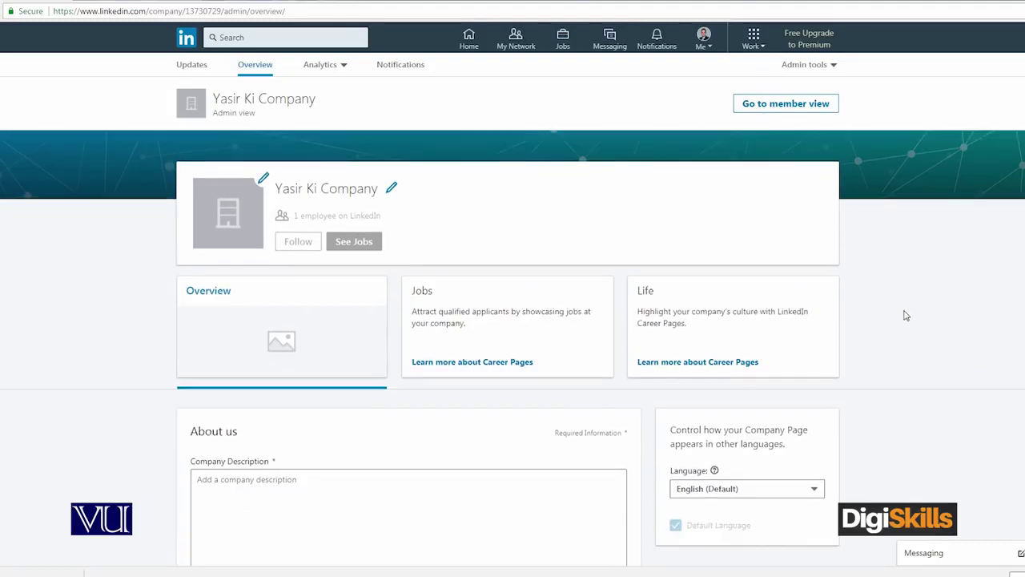
pyautogui.scroll(1, 905, 316)
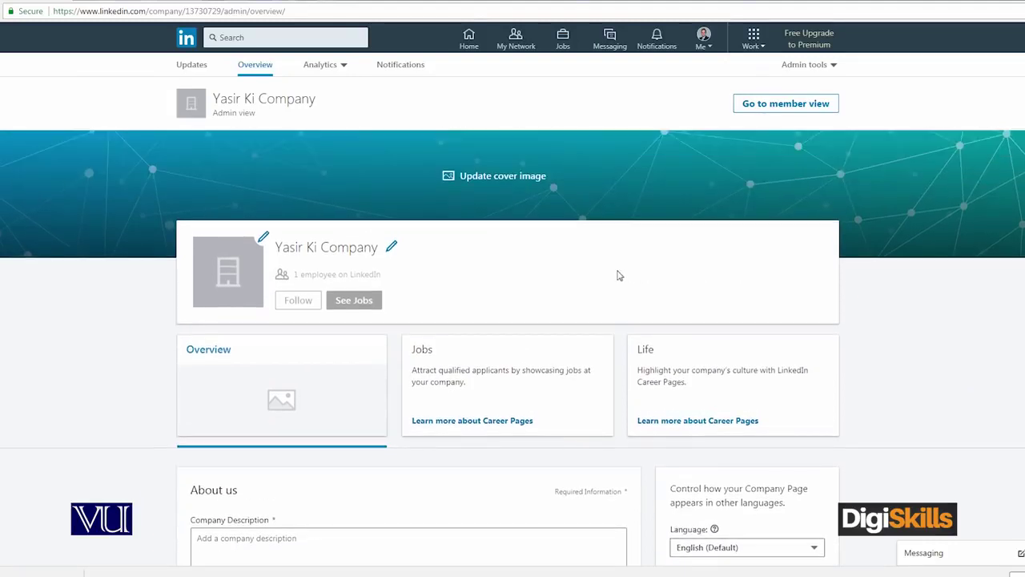
pyautogui.click(485, 179)
pyautogui.click(516, 215)
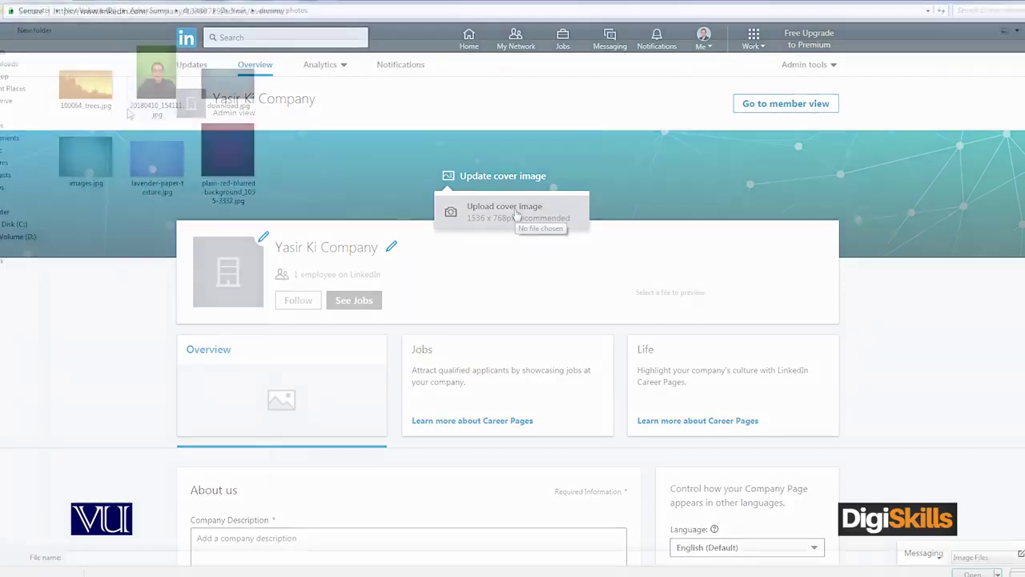
pyautogui.doubleClick(96, 92)
pyautogui.moveTo(767, 164); pyautogui.dragTo(795, 192)
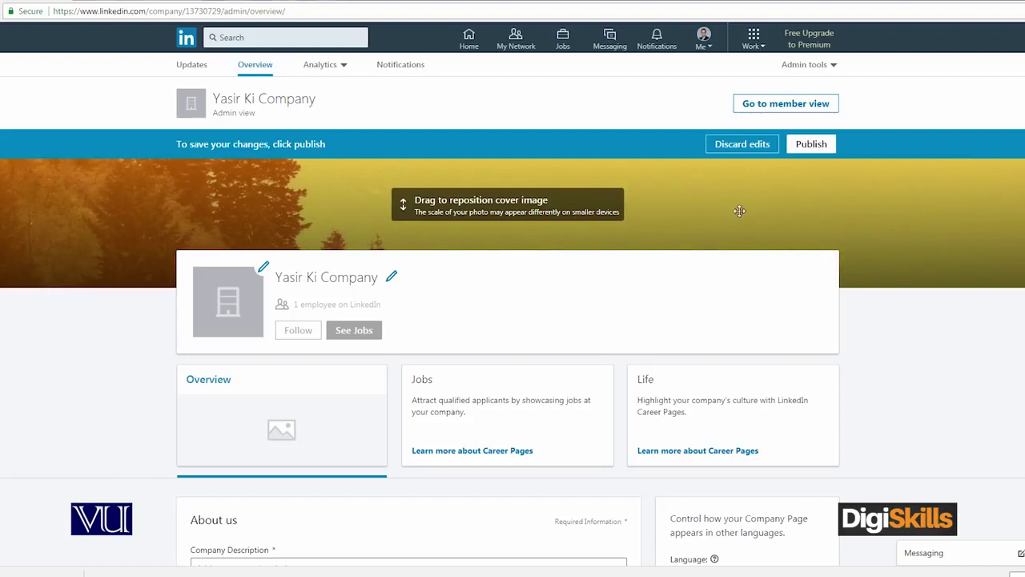
pyautogui.moveTo(796, 204); pyautogui.dragTo(812, 224)
# Step: Enter "Dummy Company" as the company description in the About us section
pyautogui.scroll(-3, 276, 315)
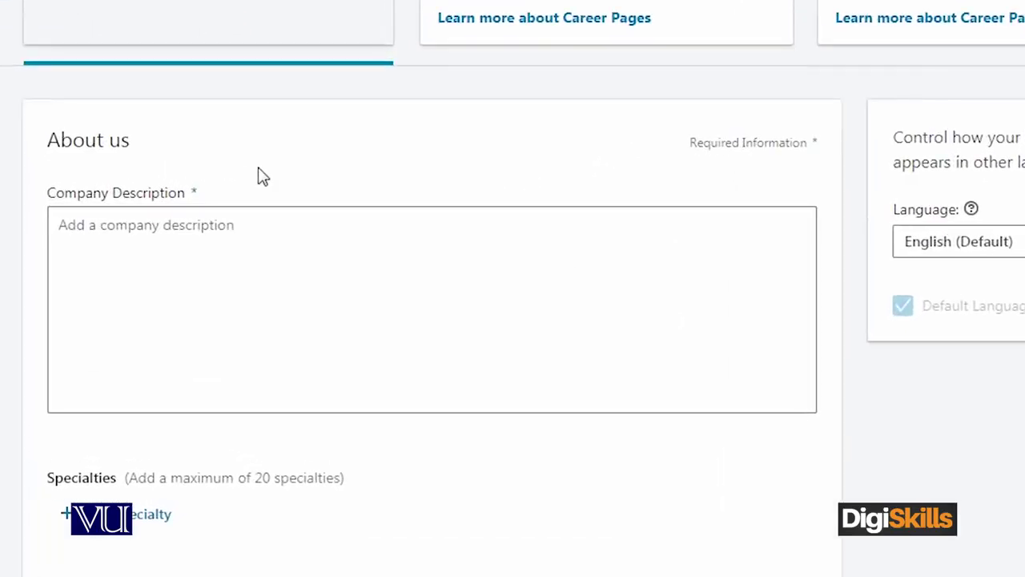
pyautogui.scroll(-1, 293, 195)
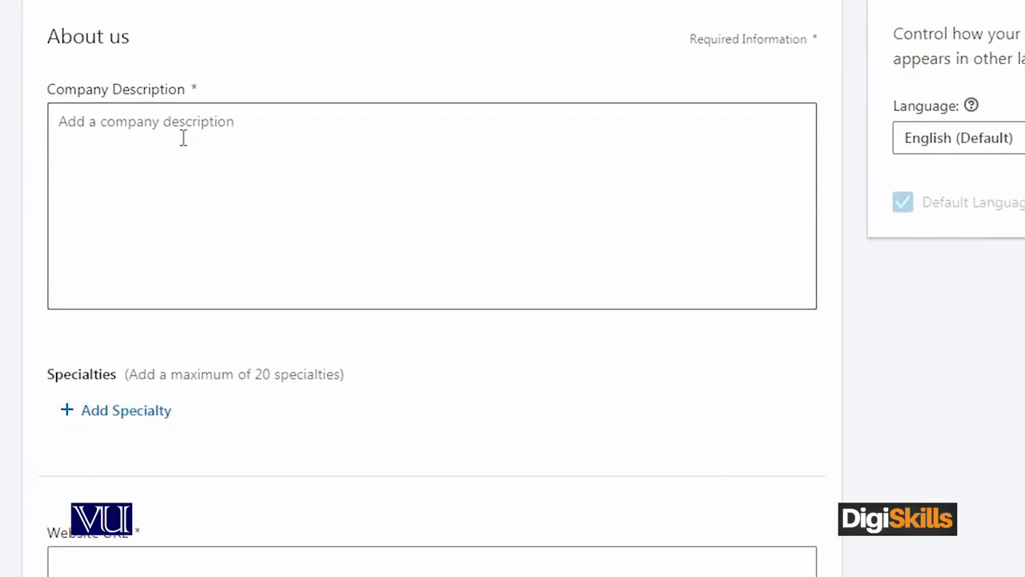
pyautogui.click(246, 143)
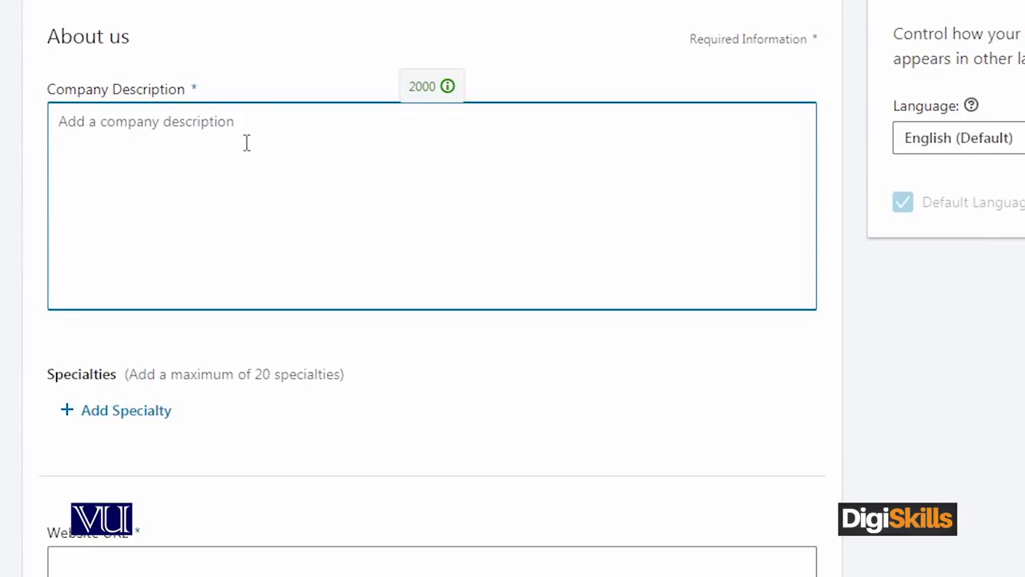
pyautogui.write('Dummy Company')
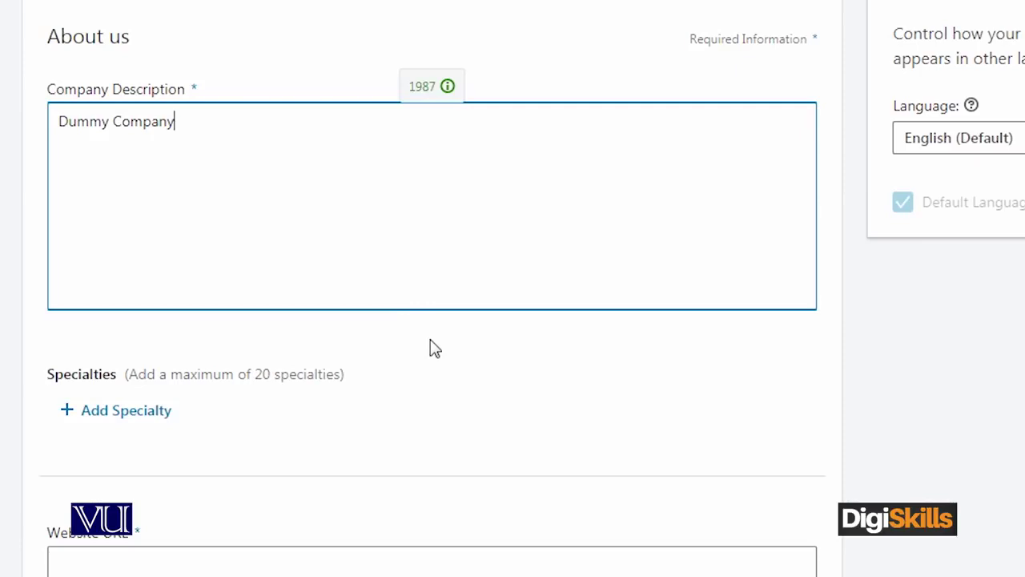
pyautogui.scroll(-4, 322, 364)
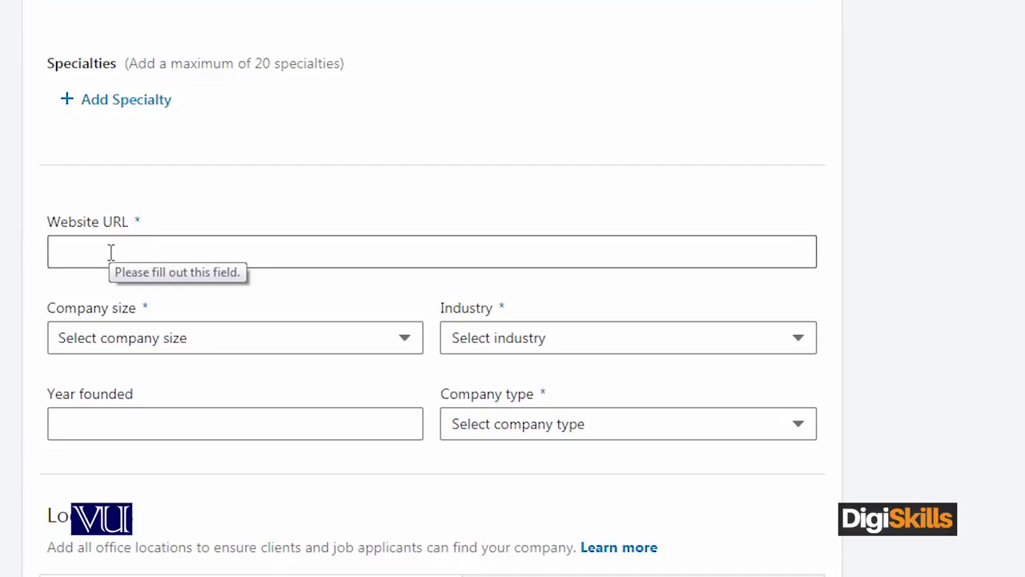
pyautogui.click(143, 253)
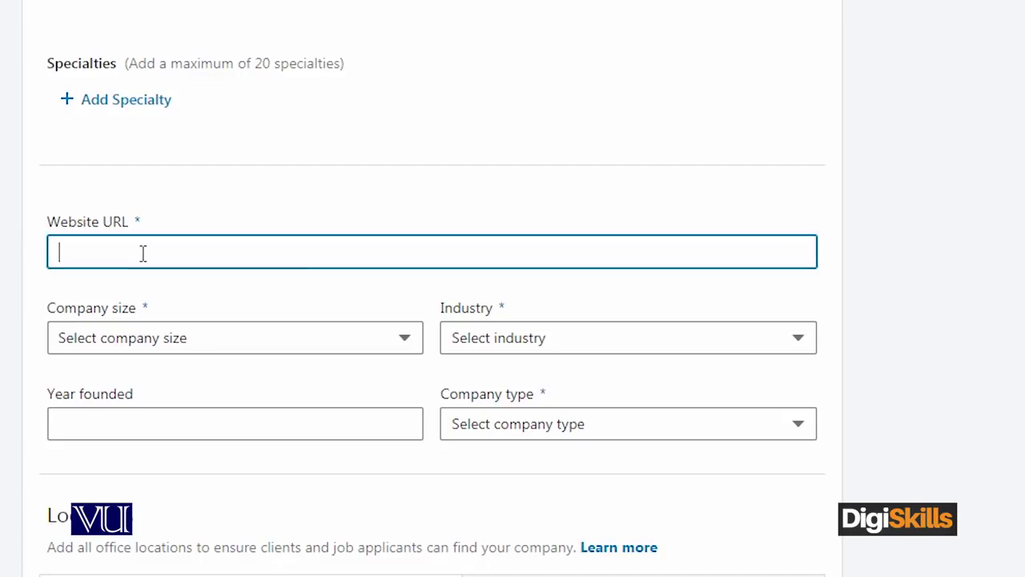
pyautogui.write('www.yas')
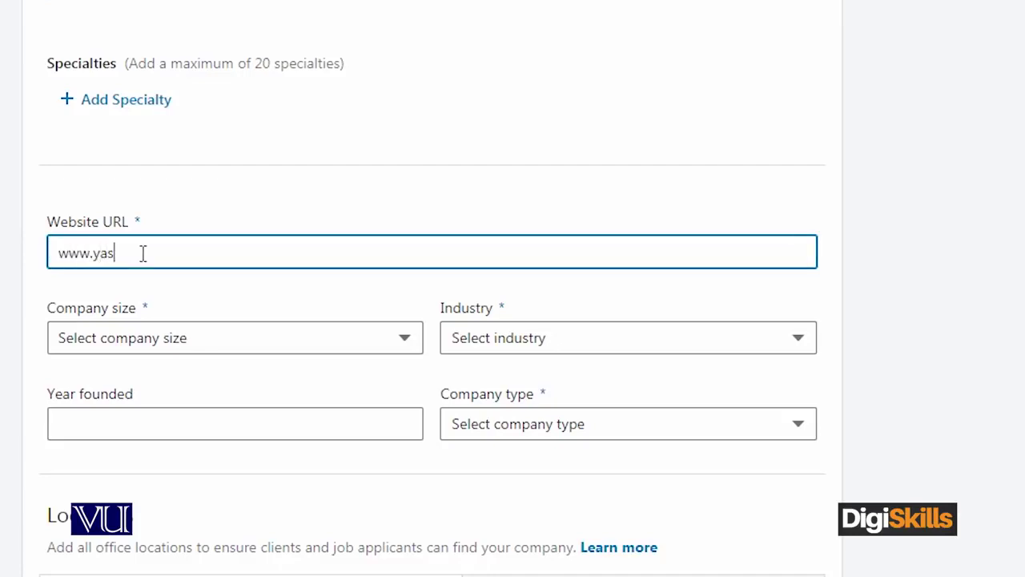
pyautogui.write('irkicompany.com')
# Step: Set the company size to 2-10 employees and the industry to Banking
pyautogui.click(237, 342)
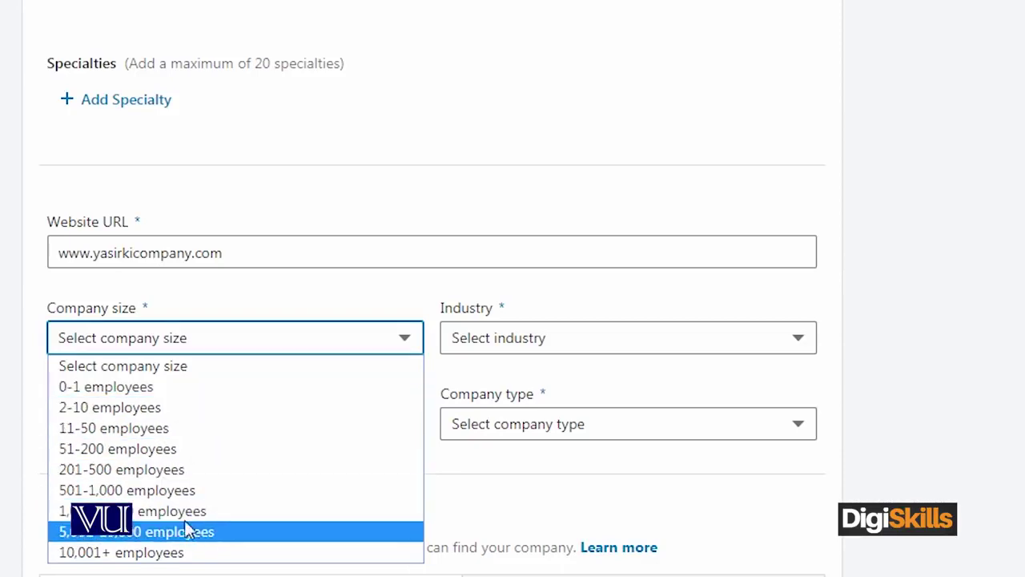
pyautogui.click(189, 410)
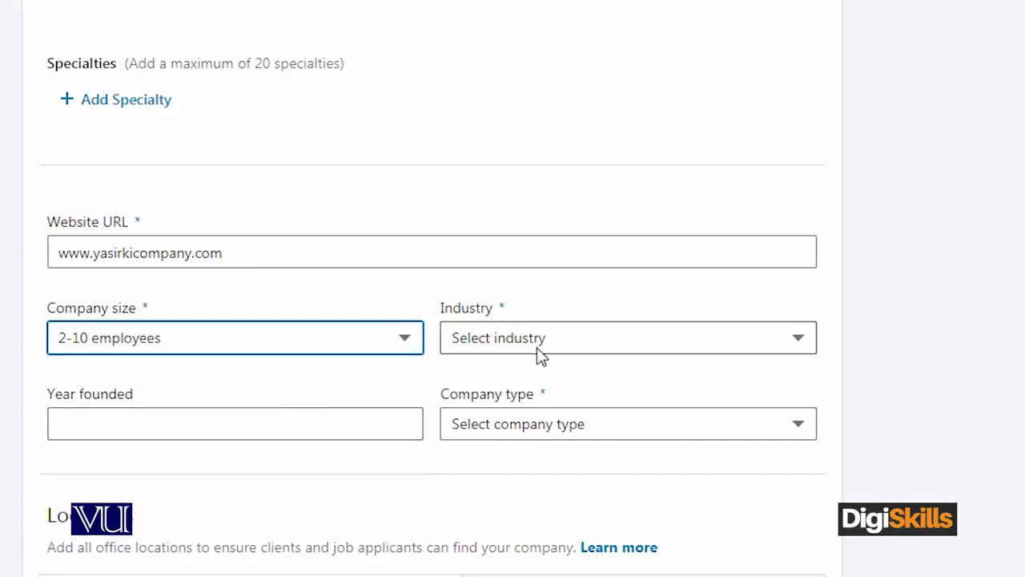
pyautogui.click(685, 344)
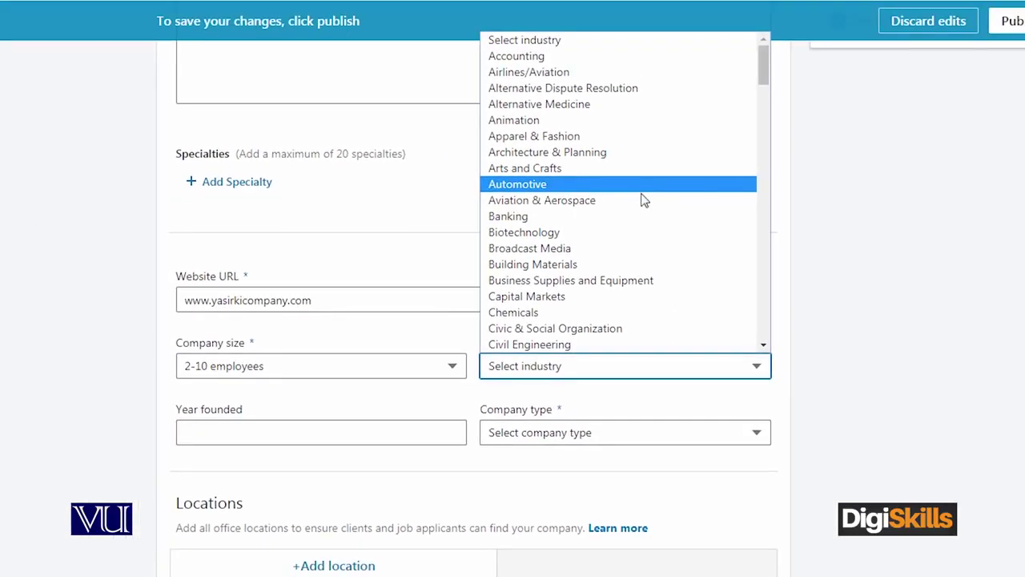
pyautogui.click(615, 221)
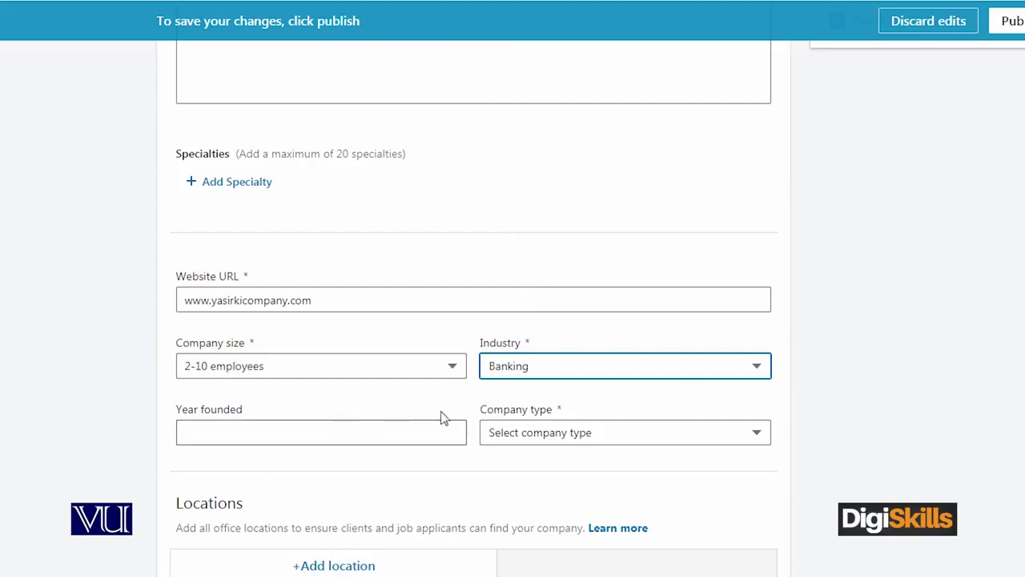
# Step: Enter 2018 as the year founded and set the company type to Privately Held
pyautogui.click(246, 436)
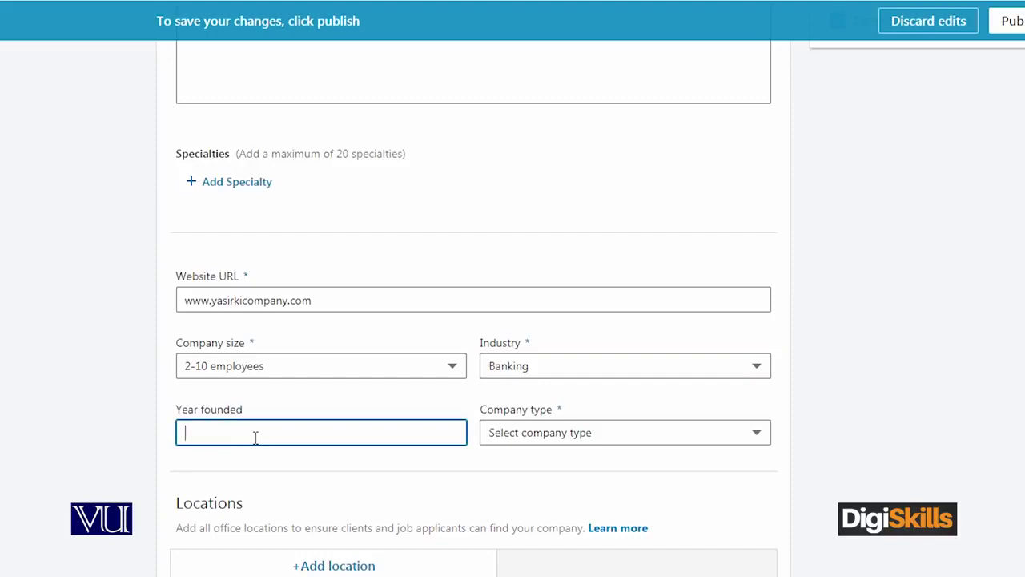
pyautogui.write('2018')
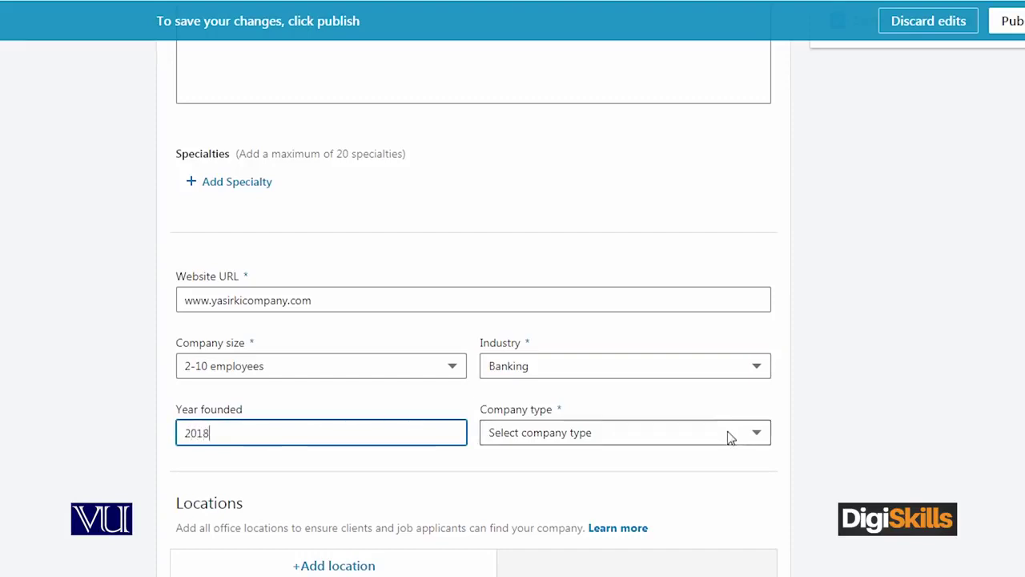
pyautogui.click(830, 396)
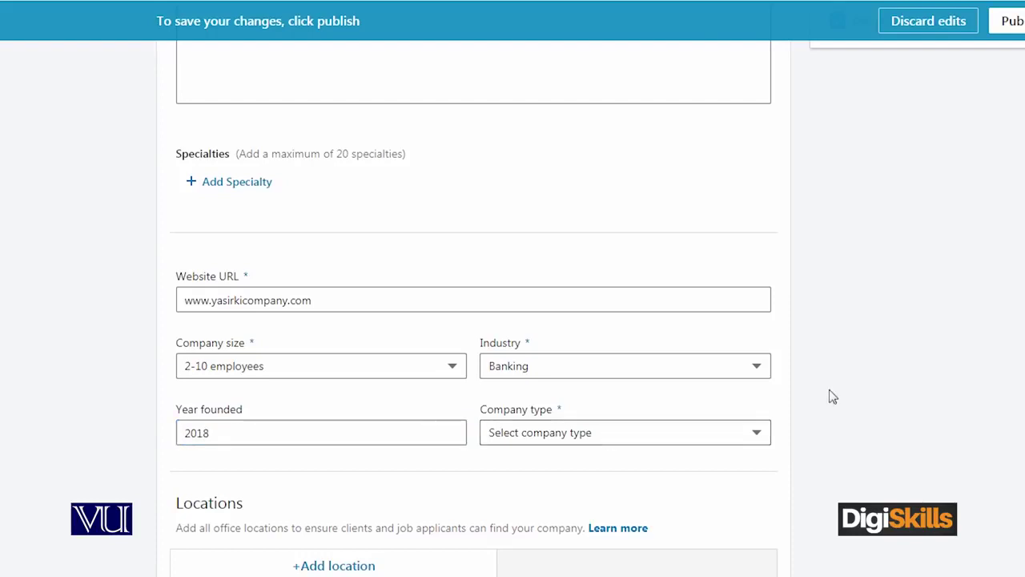
pyautogui.click(604, 434)
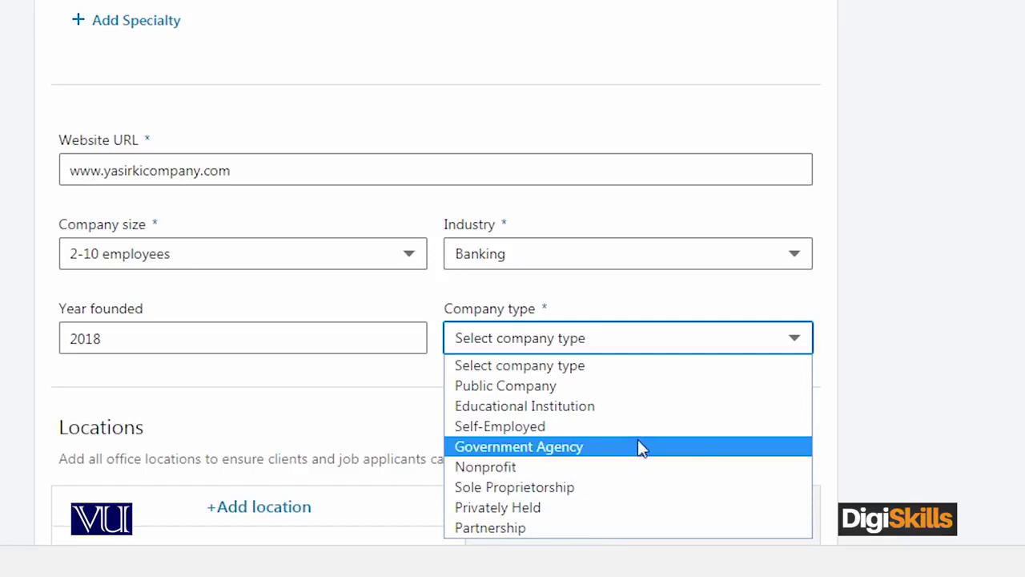
pyautogui.click(610, 508)
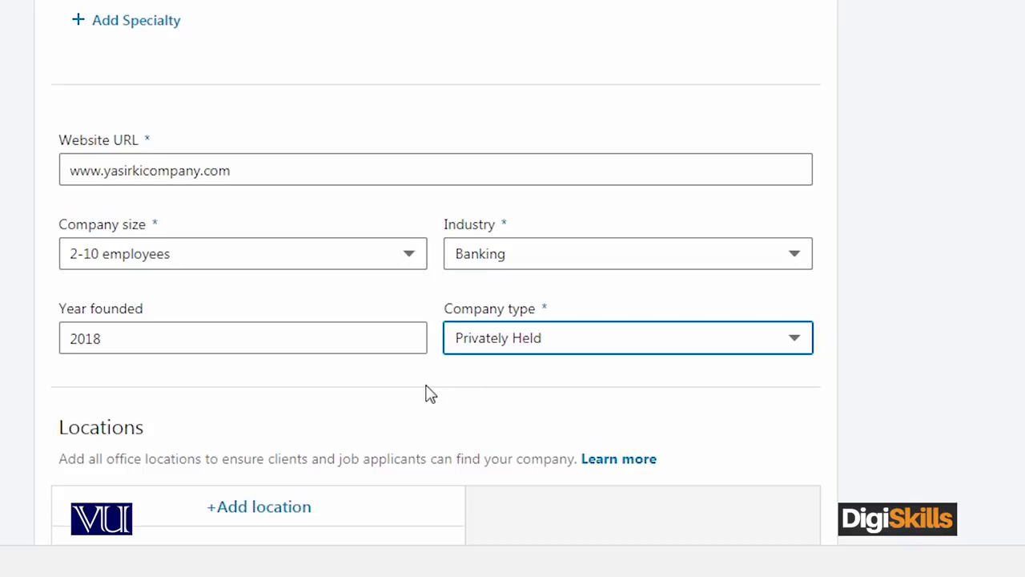
# Step: Start adding an office location and try "lahore" as its exact address
pyautogui.scroll(-5, 429, 392)
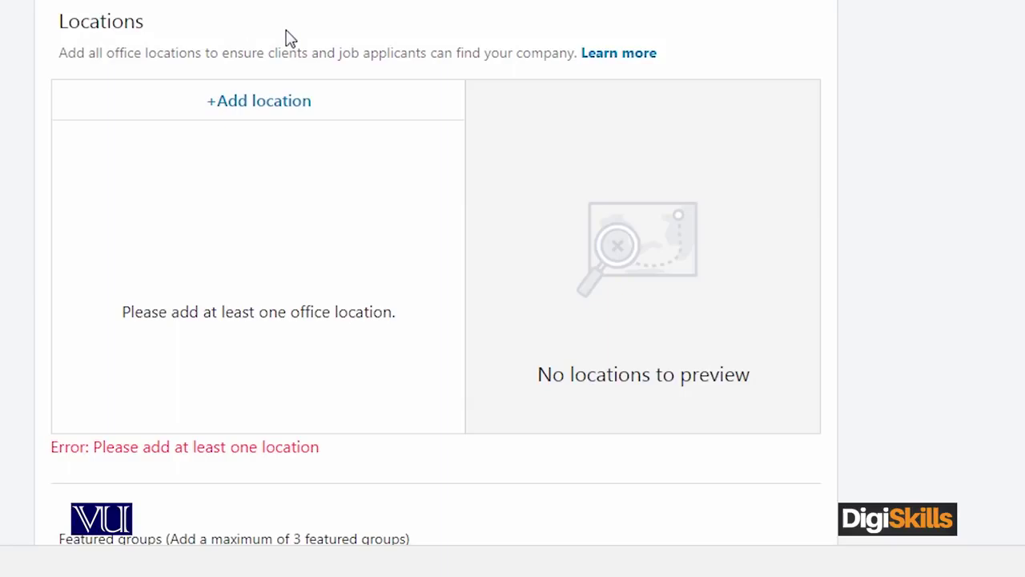
pyautogui.click(288, 102)
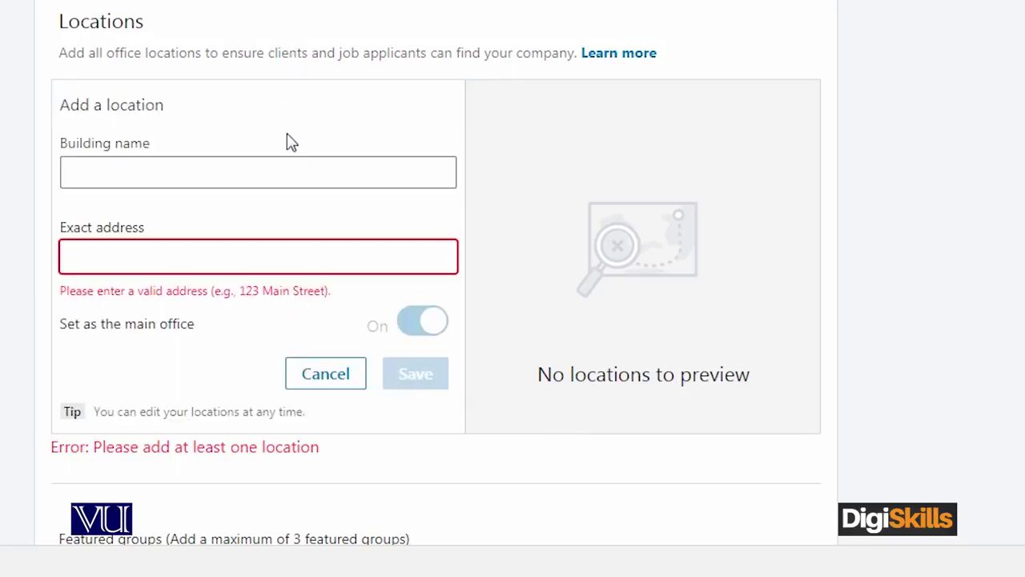
pyautogui.click(198, 170)
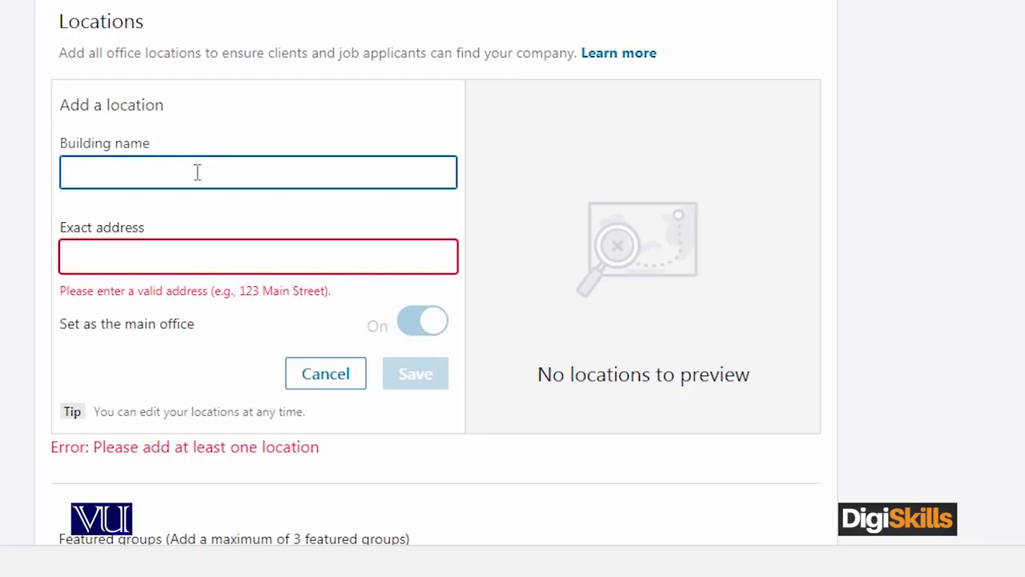
pyautogui.click(170, 258)
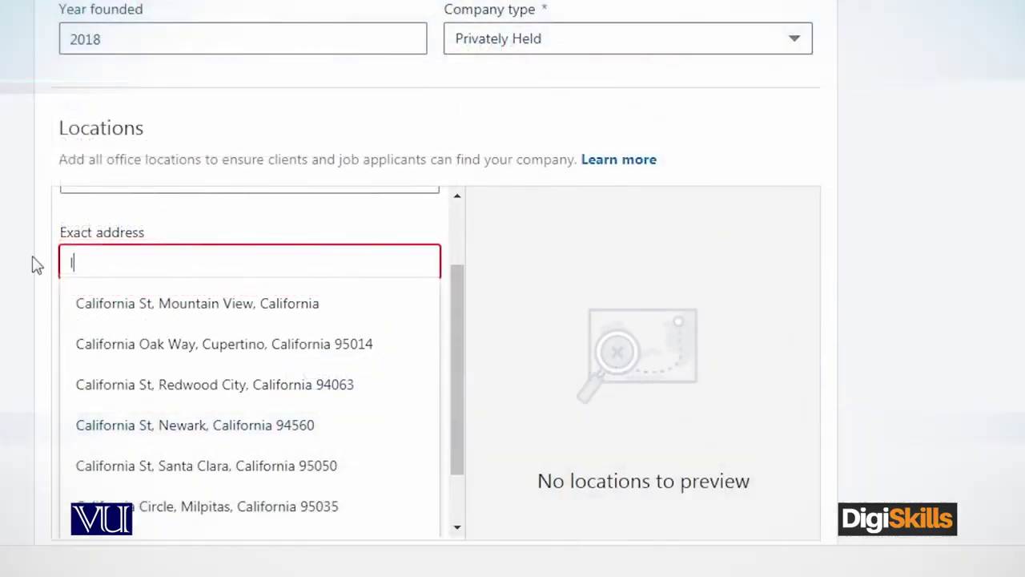
pyautogui.write('ahore')
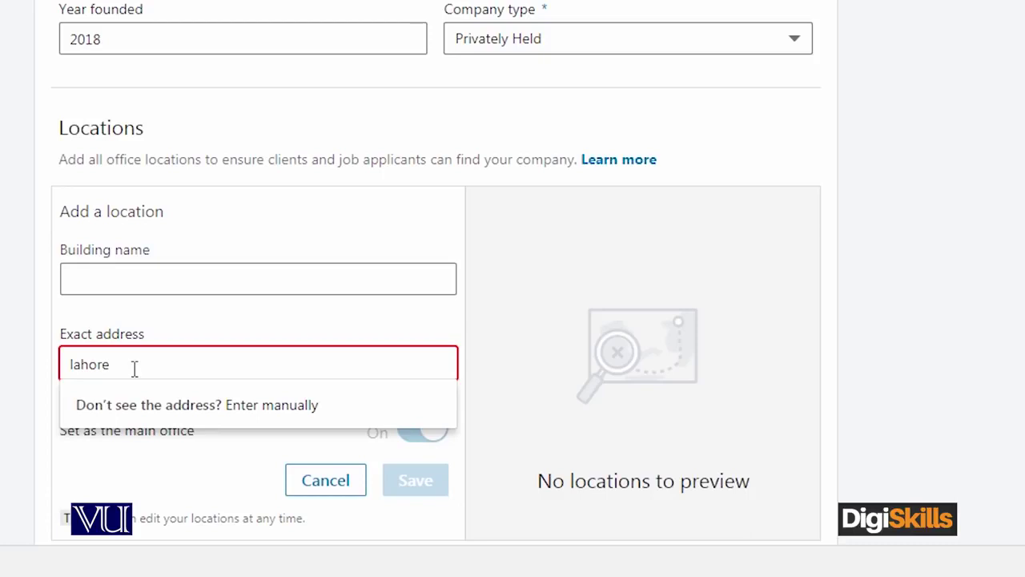
# Step: Replace the exact address with "california", choose the suggested street in Mountain View, and save it as the main office location
pyautogui.moveTo(134, 368); pyautogui.dragTo(2, 381)
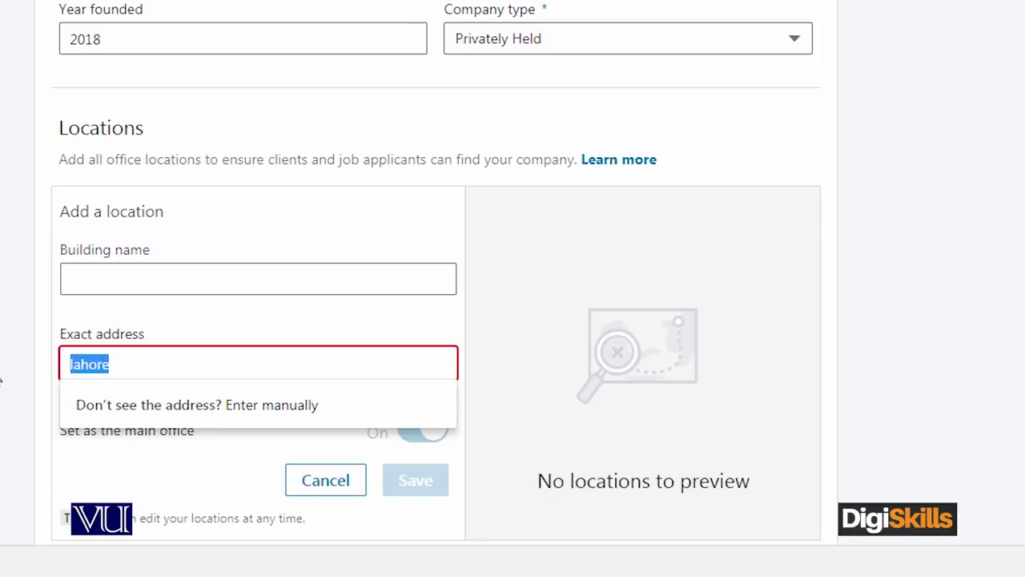
pyautogui.write('californi')
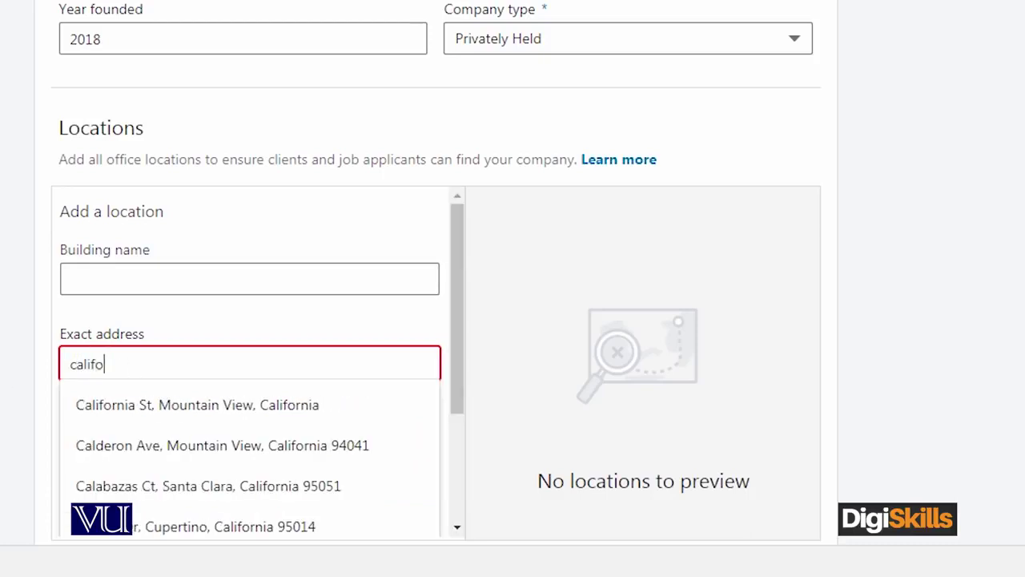
pyautogui.write('a')
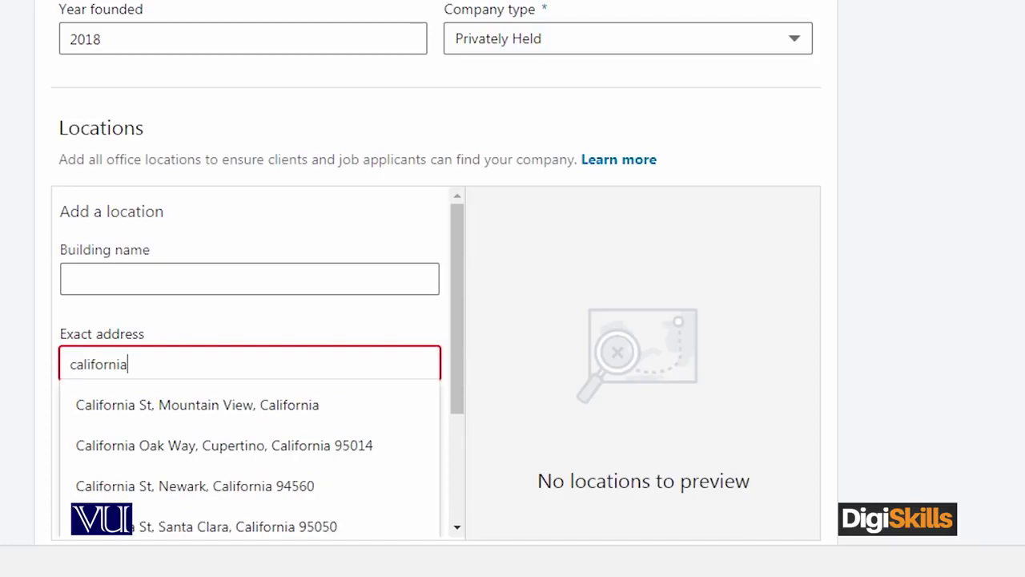
pyautogui.click(278, 405)
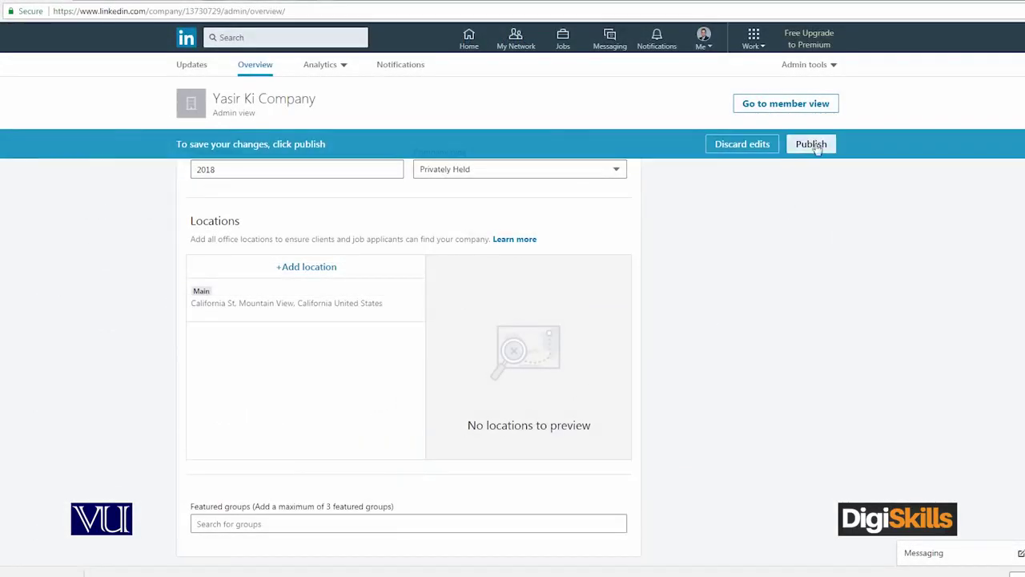
# Step: Publish the edited company page with its completed details and office location
pyautogui.click(812, 144)
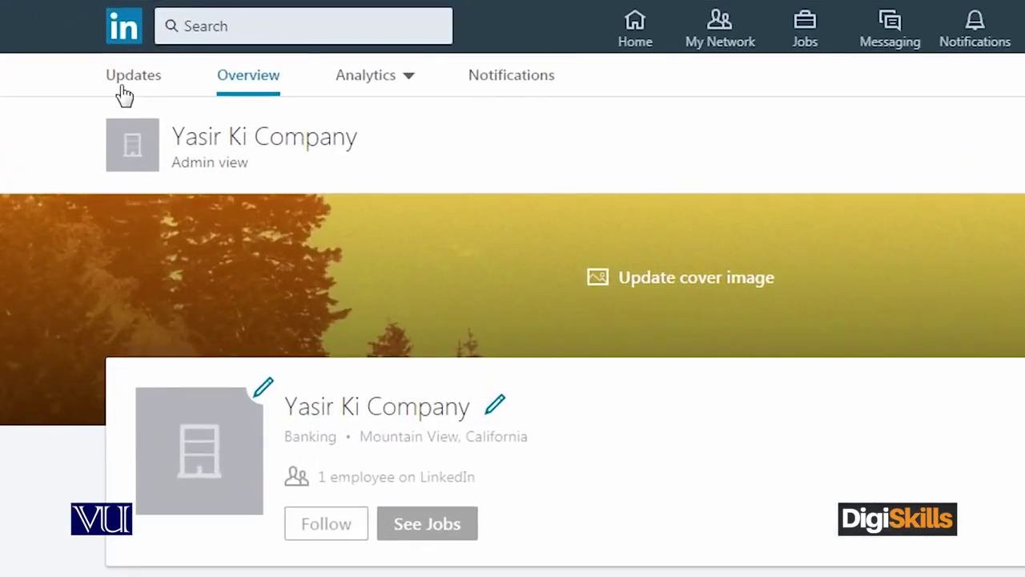
# Step: Look through the company page's Updates and Overview sections and the available analytics categories
pyautogui.click(129, 80)
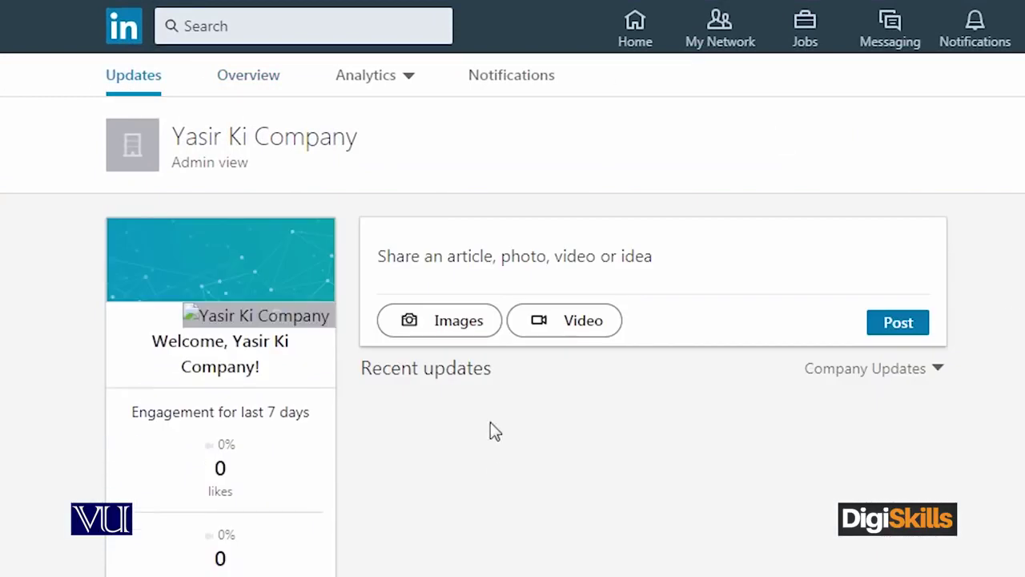
pyautogui.click(259, 88)
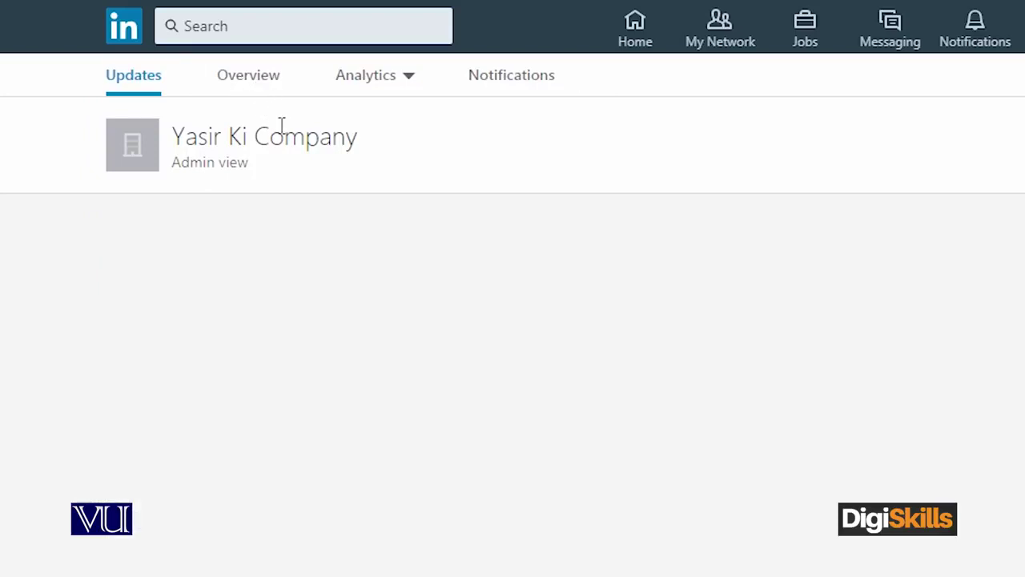
pyautogui.click(375, 86)
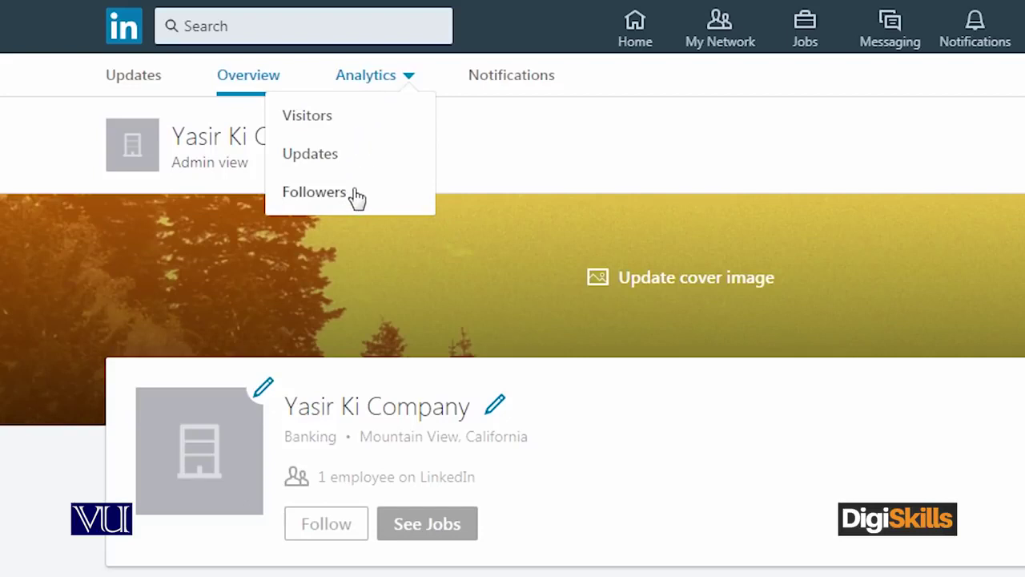
pyautogui.click(409, 90)
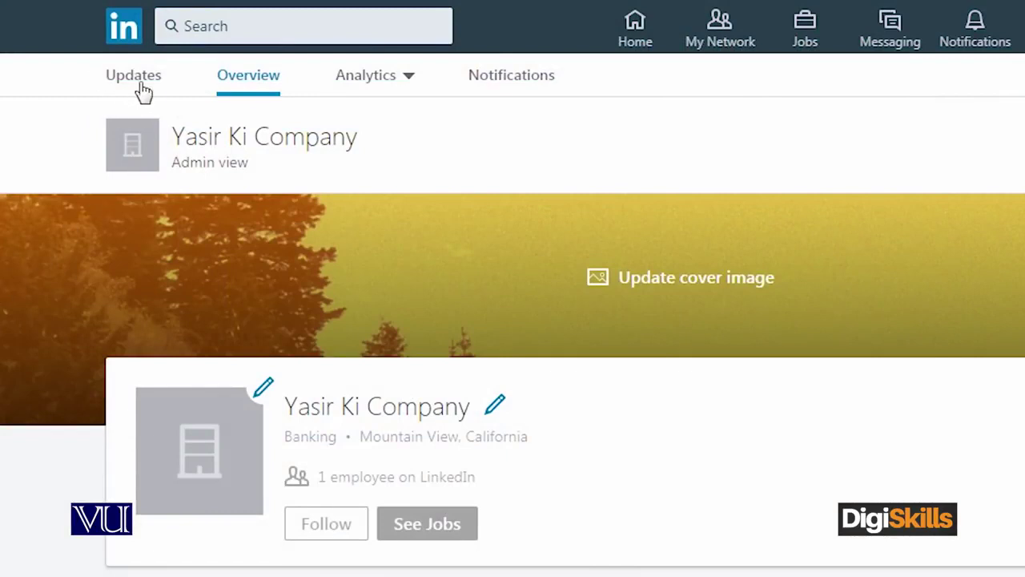
# Step: Post the company update "Looking for best digital marketers in pakistan" and check it among the recent updates
pyautogui.click(137, 86)
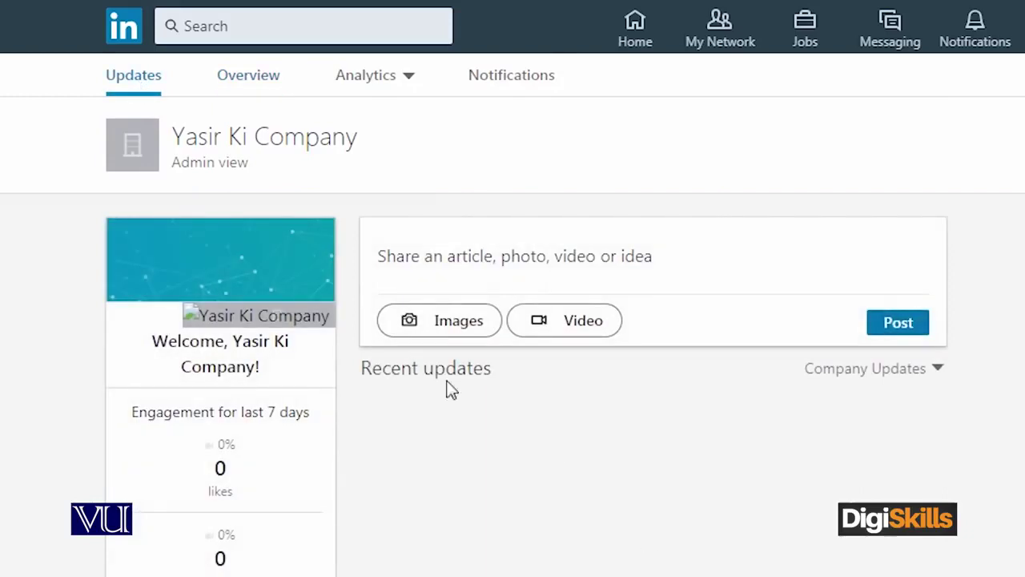
pyautogui.click(631, 263)
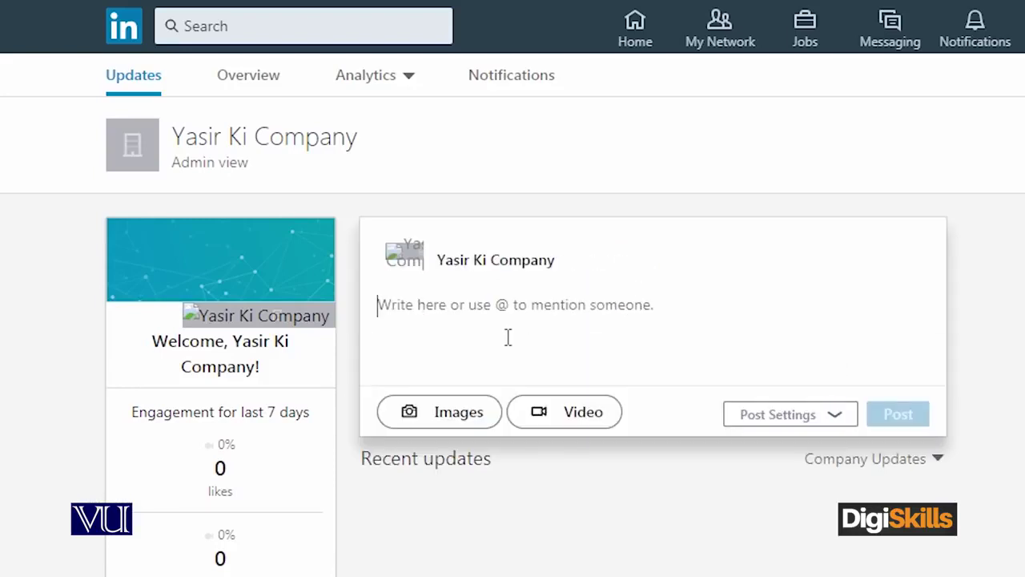
pyautogui.write('Lo')
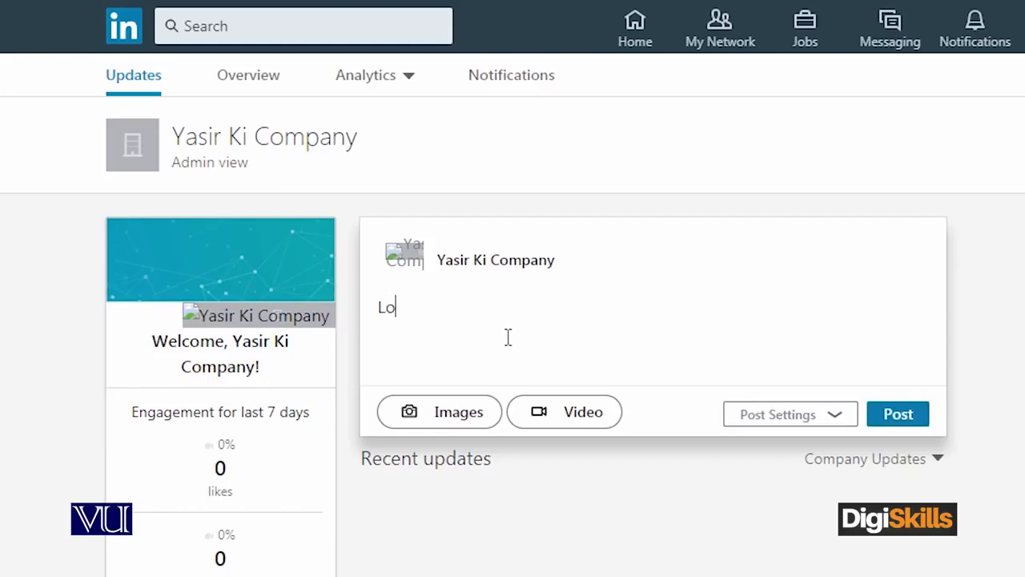
pyautogui.write('oking for best digital mar')
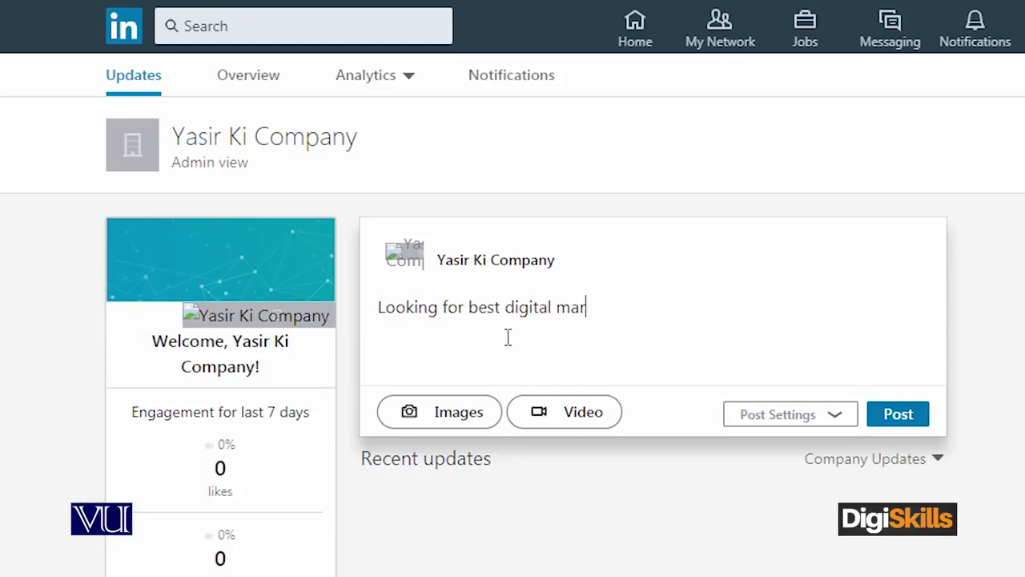
pyautogui.write('keters in pakistan')
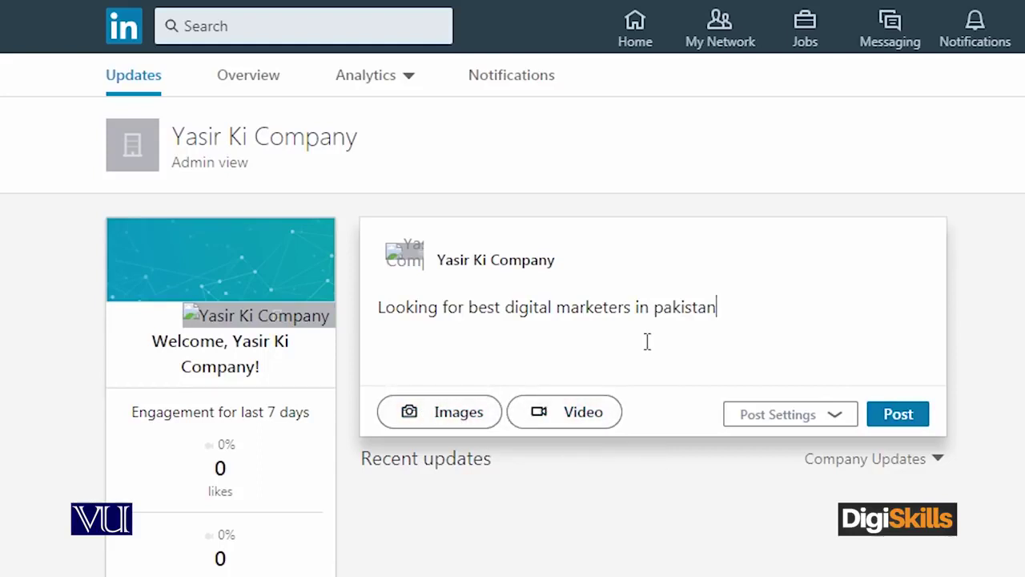
pyautogui.click(899, 415)
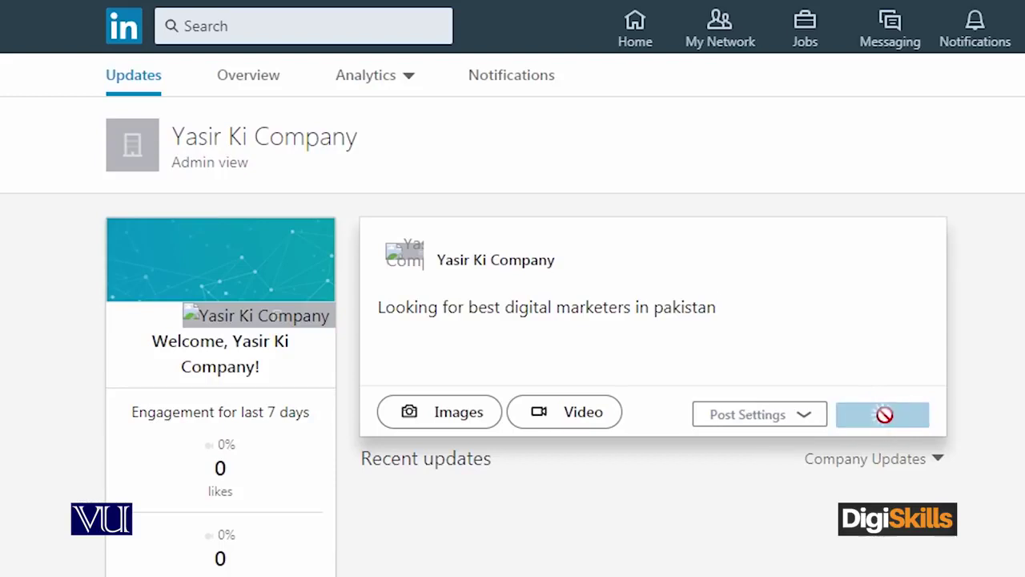
pyautogui.scroll(-2, 662, 437)
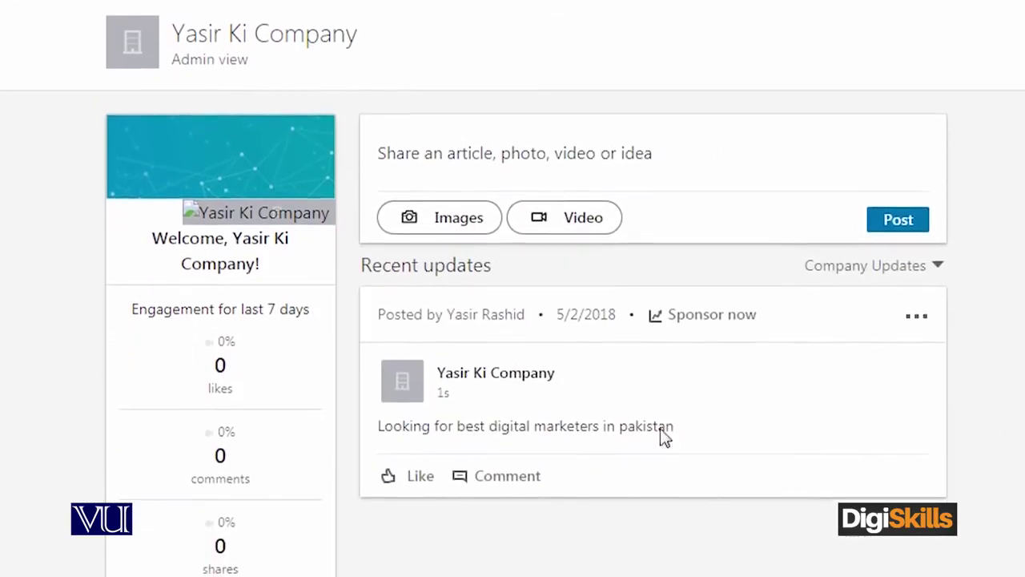